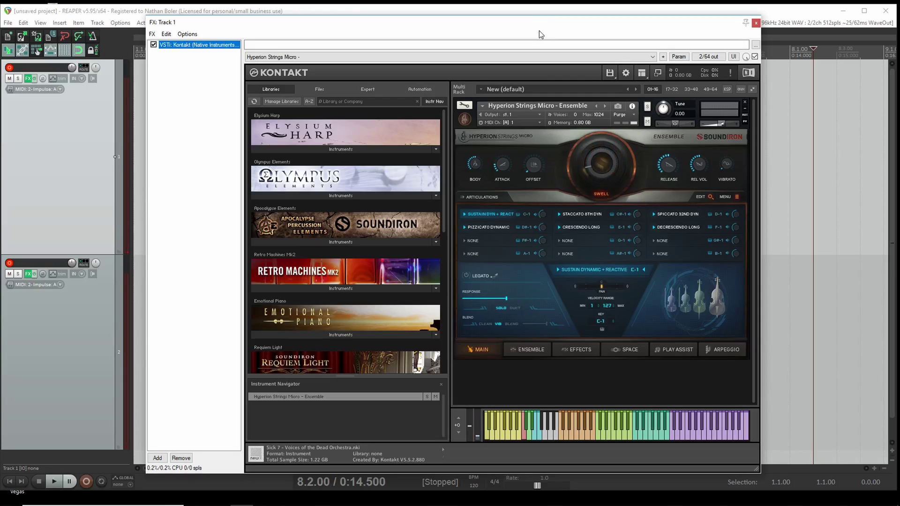
Step: Bring up the MIDI automation list and select CC1 to reveal its Swell assignment and range
{"action": "left_click", "coordinate": [419, 89]}
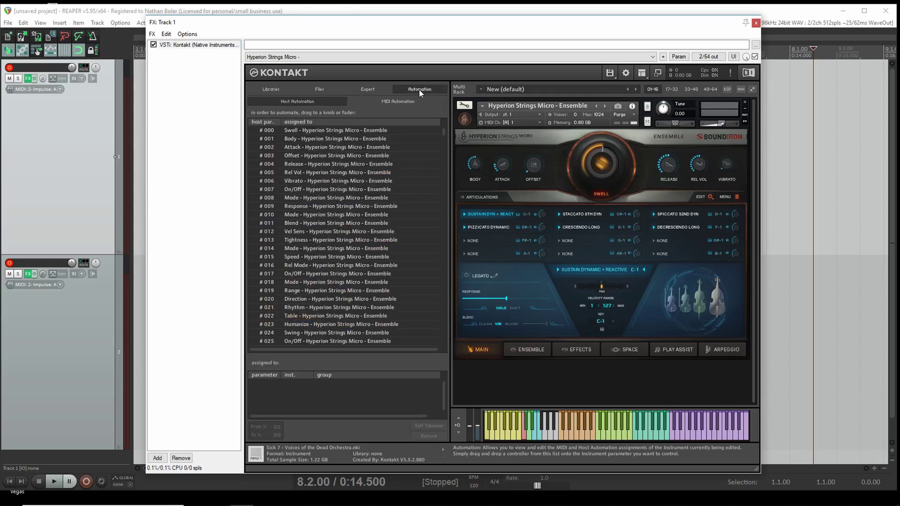
{"action": "left_click", "coordinate": [367, 101]}
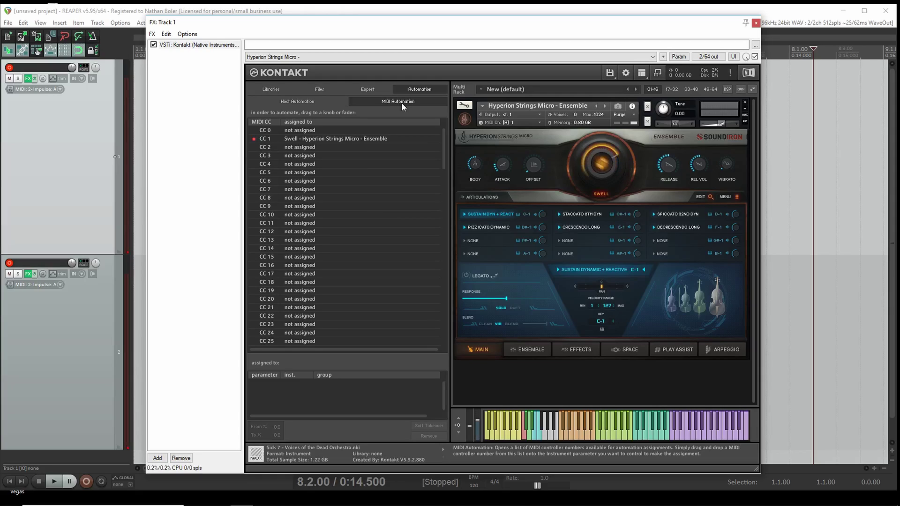
{"action": "left_click", "coordinate": [358, 139]}
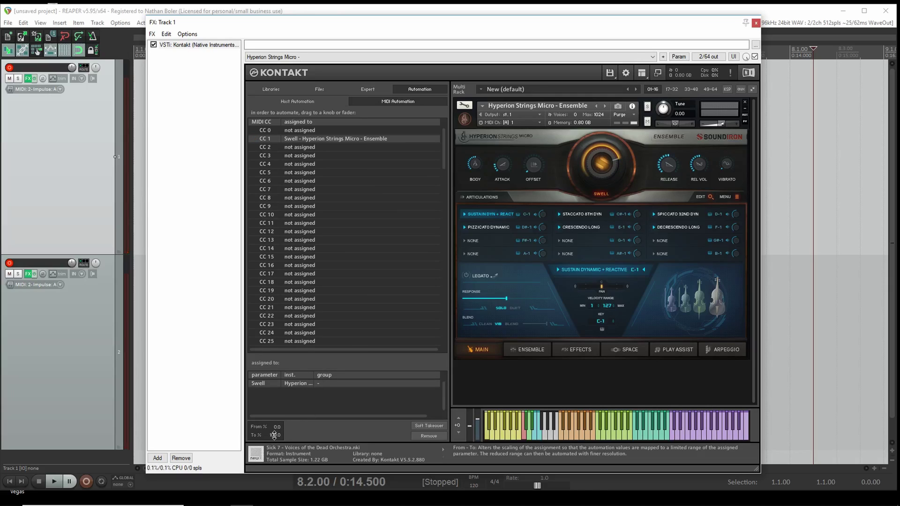
Step: Edit the Swell assignment's To % upper limit, entering 30
{"action": "double_click", "coordinate": [274, 435]}
{"action": "type", "text": "25"}
Step: Commit the Swell's CC1 upper limit, settling it at 25%
{"action": "key", "text": "Return"}
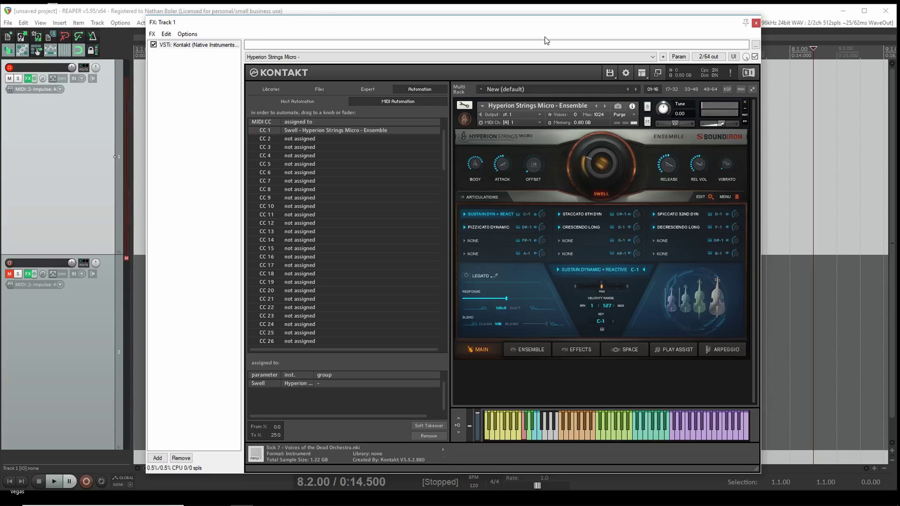
Step: Bring up the Hyperion Strings instrument's effects page
{"action": "left_click", "coordinate": [576, 349]}
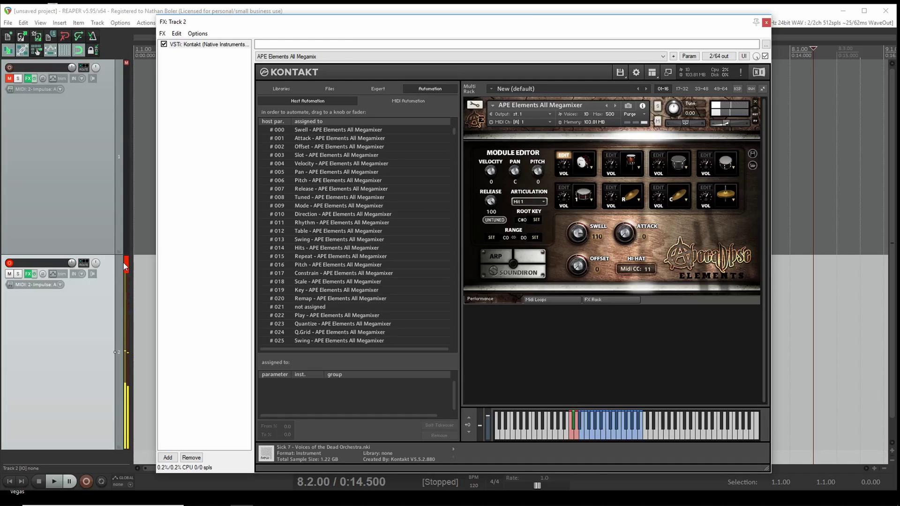
Step: Show the APE Elements effects rack and set slot one's effect type to Skreamer
{"action": "left_click", "coordinate": [605, 300]}
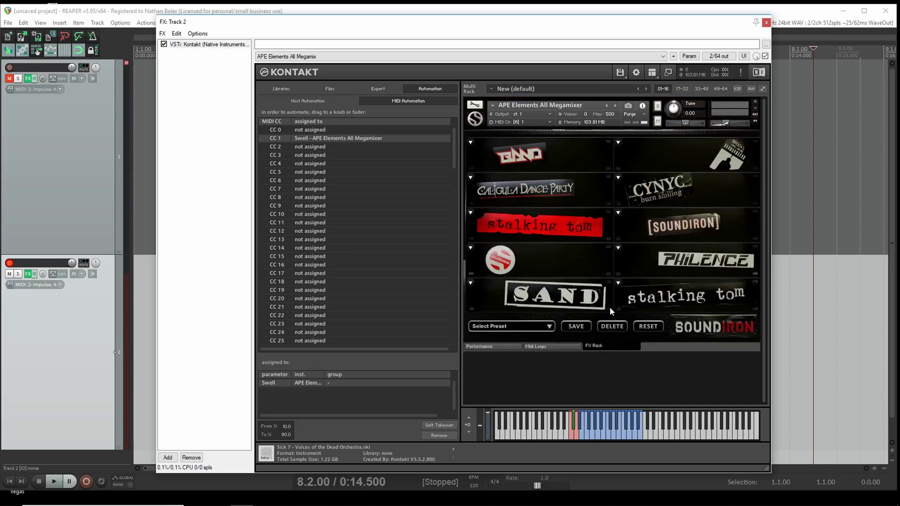
{"action": "left_click", "coordinate": [471, 142]}
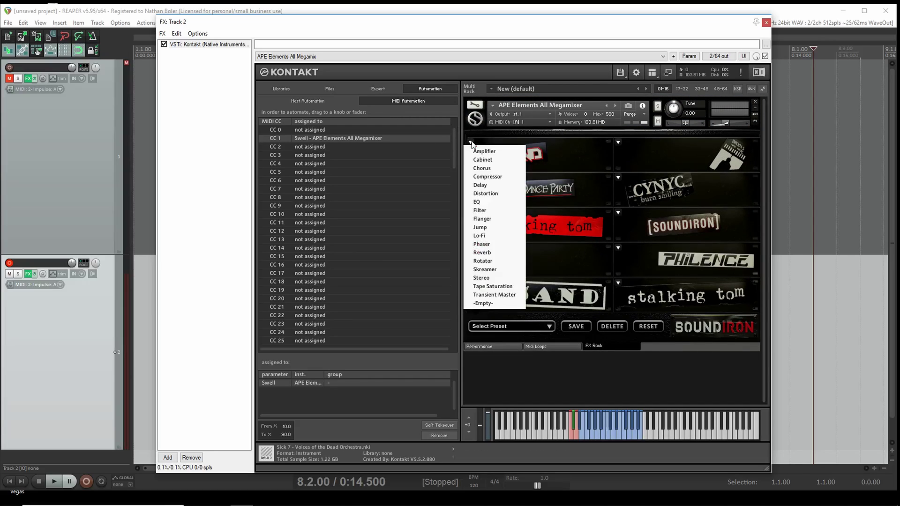
{"action": "left_click", "coordinate": [485, 270]}
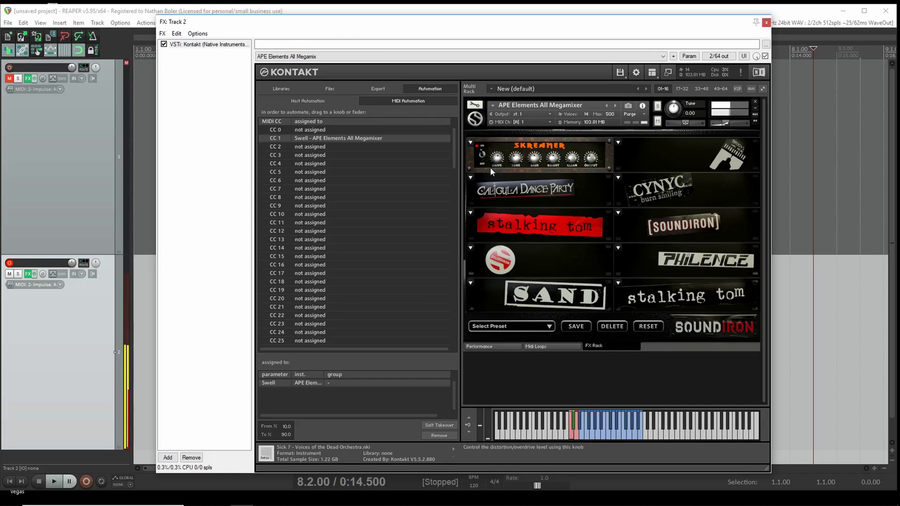
{"action": "left_click_drag", "start_coordinate": [316, 138], "coordinate": [517, 159]}
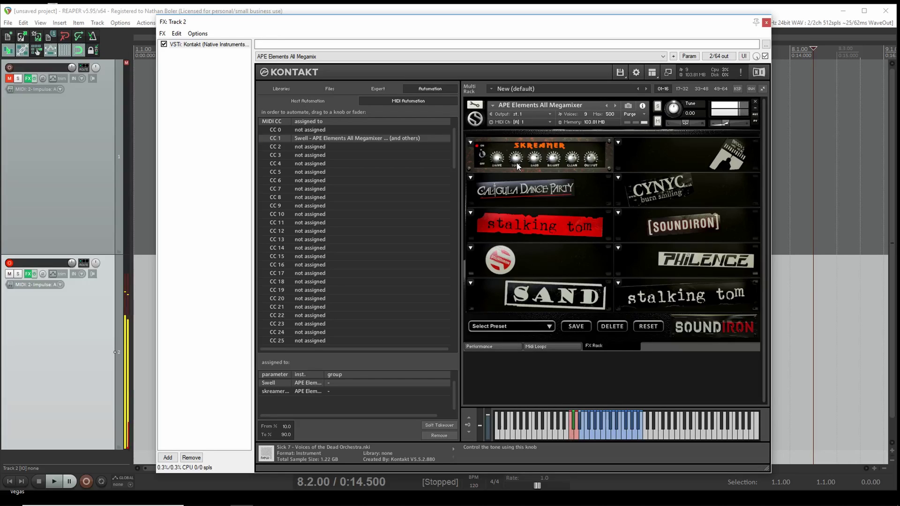
{"action": "left_click", "coordinate": [518, 166]}
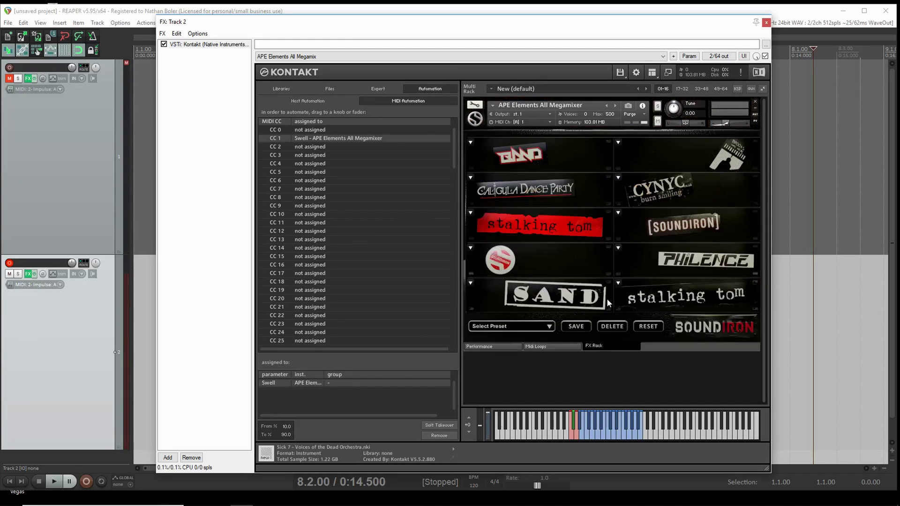
{"action": "left_click", "coordinate": [471, 143]}
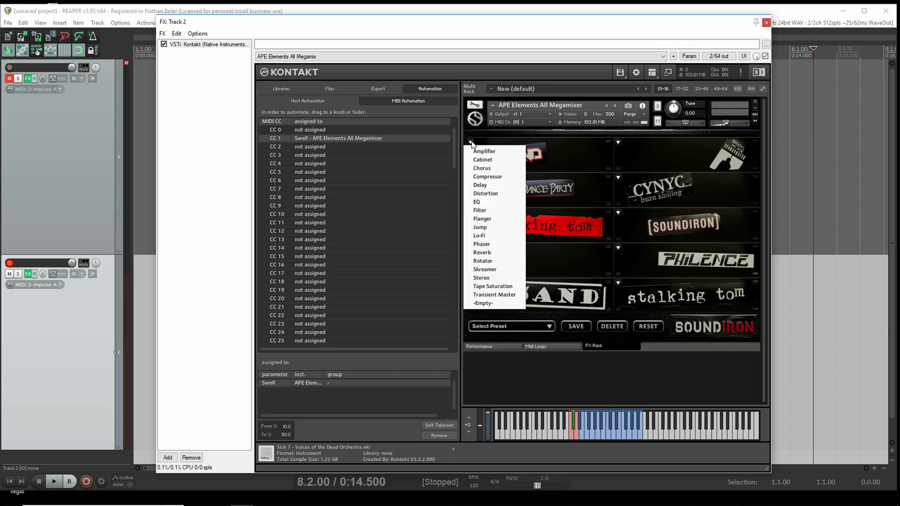
{"action": "left_click", "coordinate": [486, 270]}
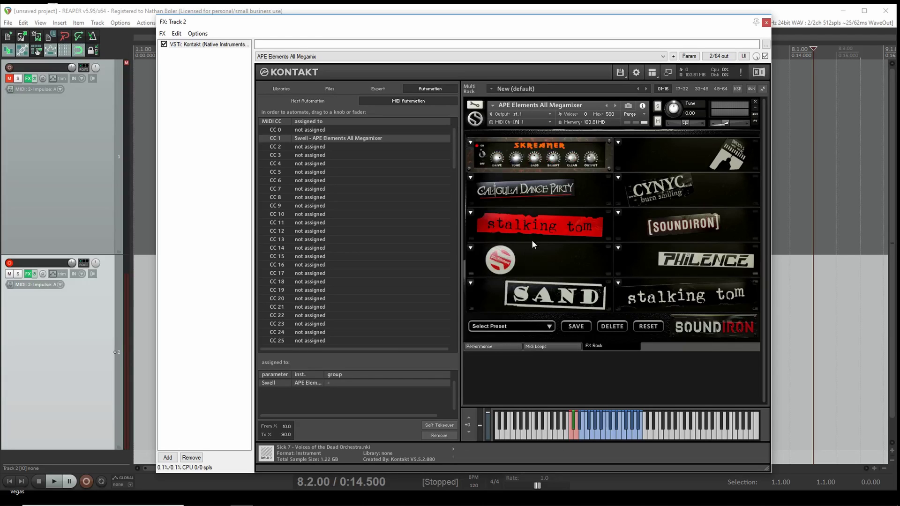